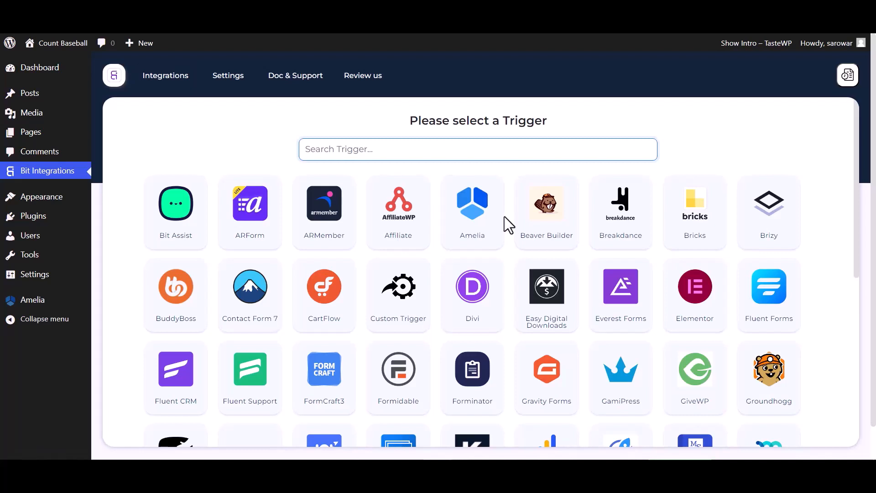
# - Choose Amelia as the integration trigger, copy its webhook URL, and start fetching the trigger data
pyautogui.click(488, 230)
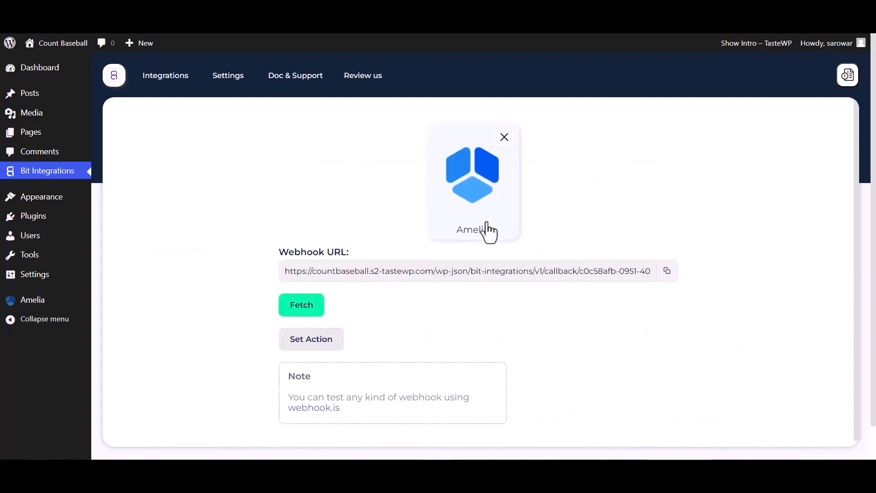
pyautogui.click(667, 272)
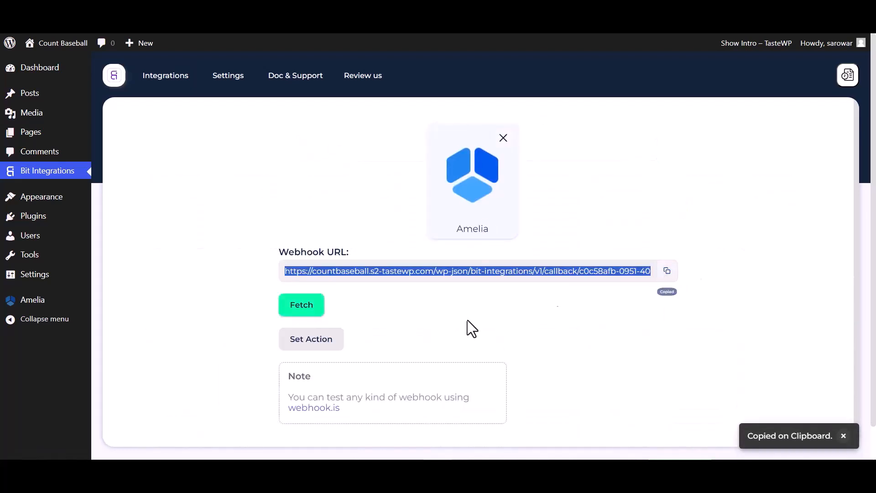
pyautogui.click(309, 311)
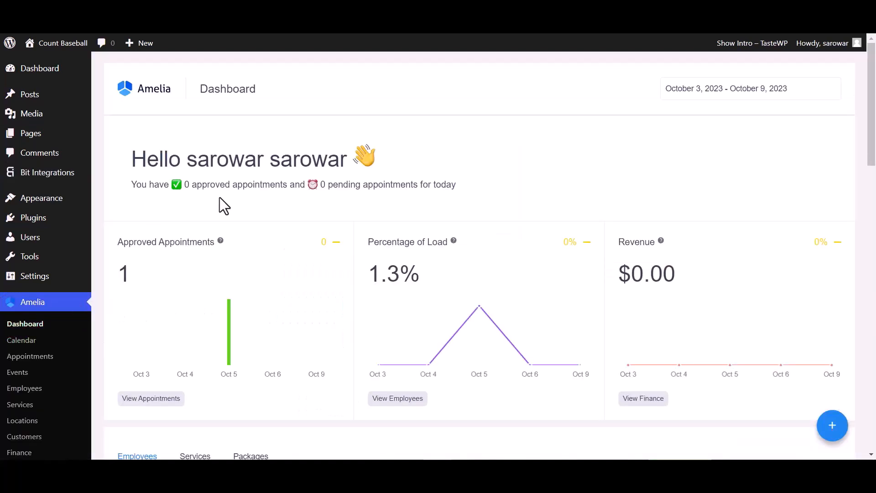
# - Switch to Amelia's integrations settings and add a new web hook
pyautogui.scroll(-5, 34, 443)
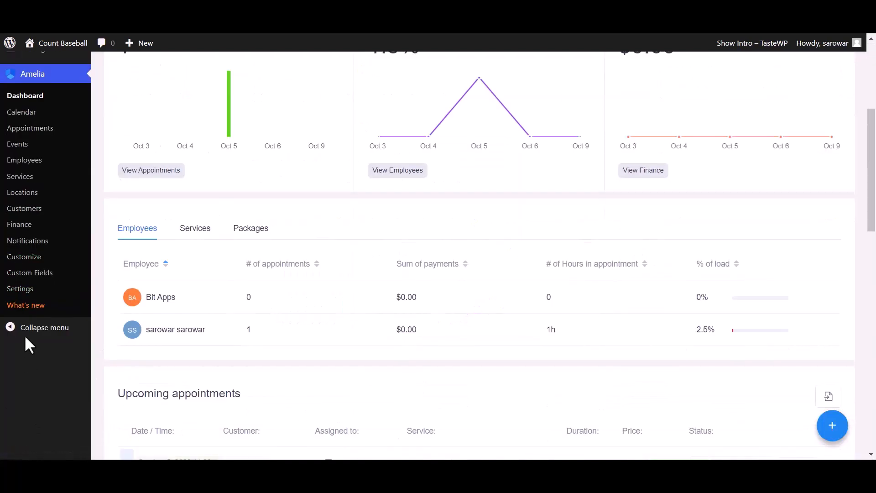
pyautogui.click(26, 289)
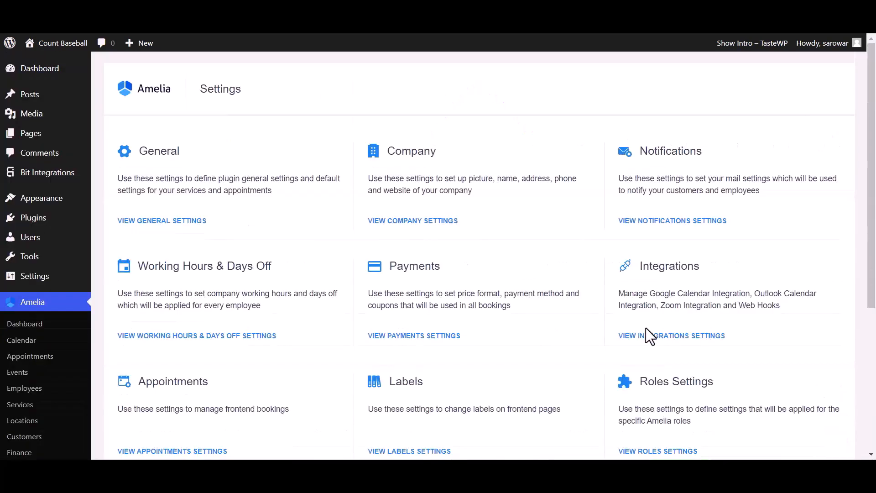
pyautogui.scroll(-1, 646, 340)
pyautogui.click(655, 279)
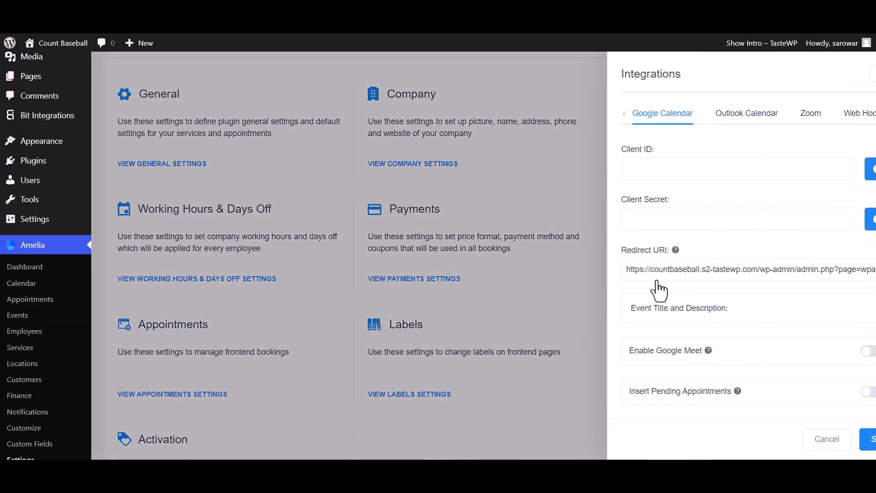
pyautogui.click(823, 113)
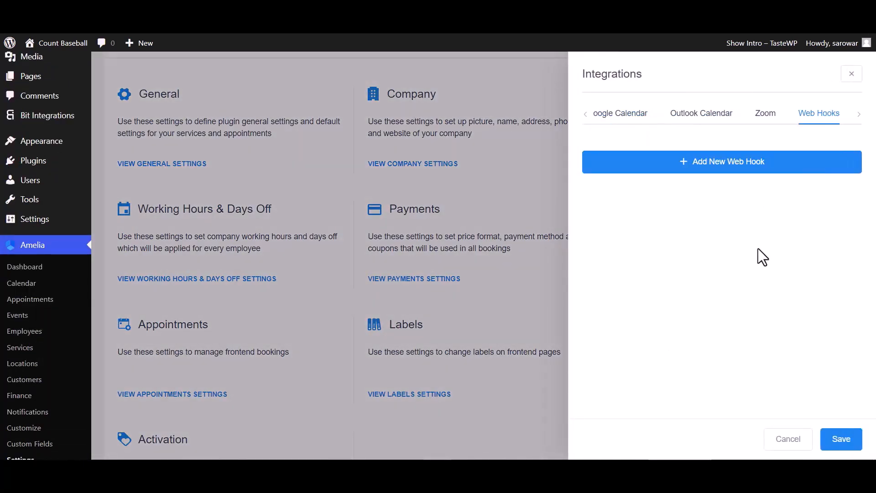
pyautogui.click(744, 172)
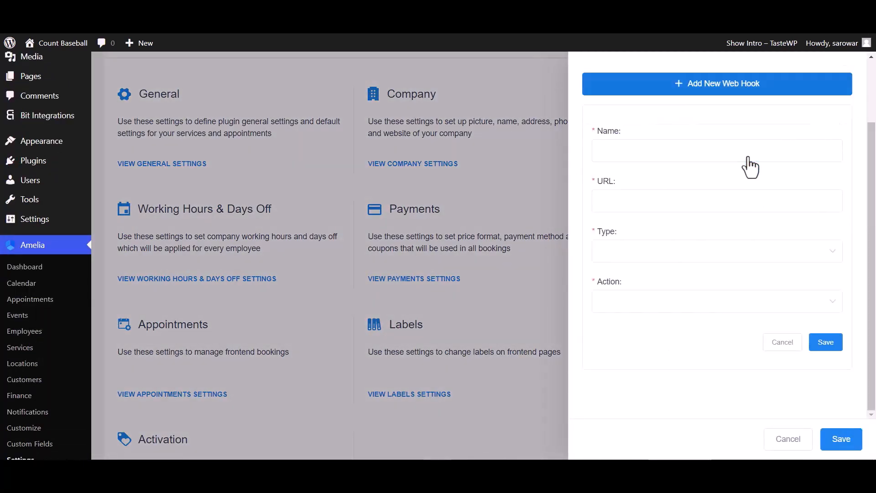
# - Name the web hook "Bit Integrations" and paste the copied webhook URL as its URL
pyautogui.click(634, 153)
pyautogui.write('Bit Integrations')
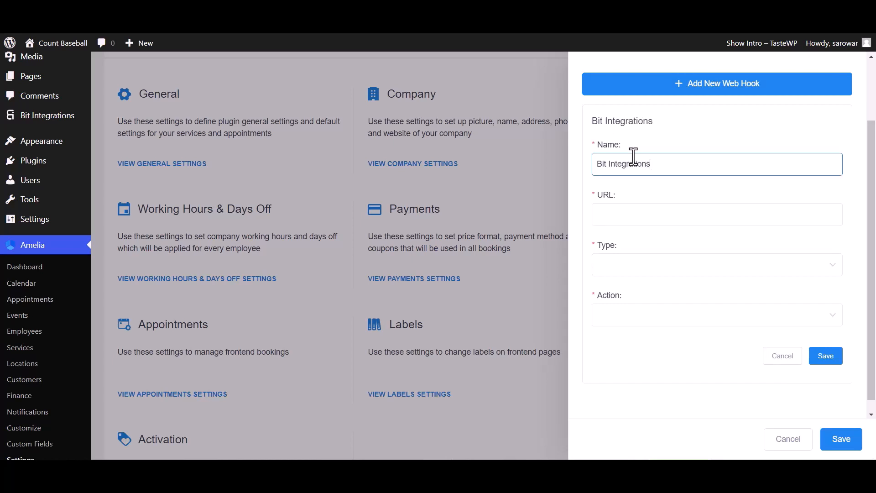
pyautogui.click(628, 216)
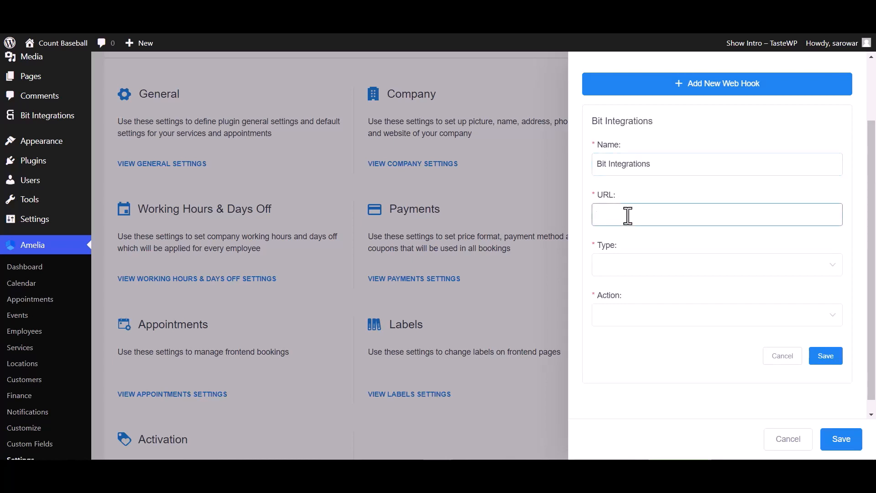
pyautogui.hotkey('ctrl', 'v')
# - Set the web hook's type to Appointment and action to Booking Status Changed, then save it and the integrations settings
pyautogui.click(629, 269)
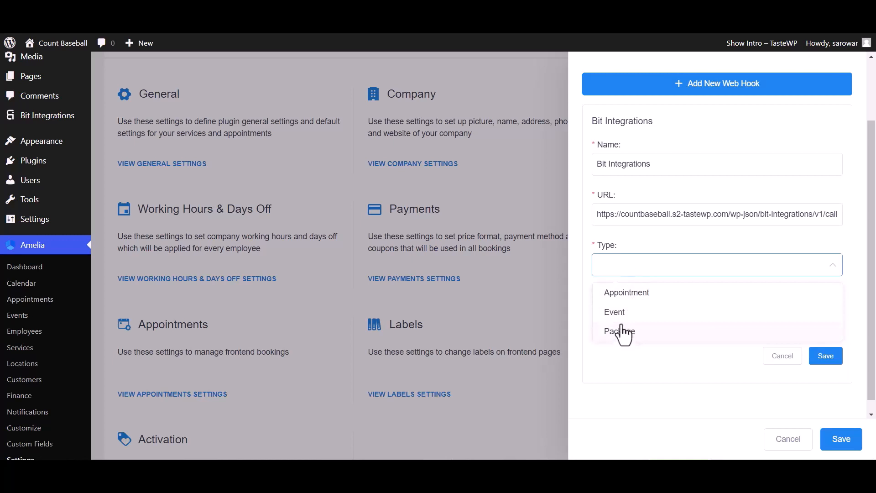
pyautogui.click(629, 304)
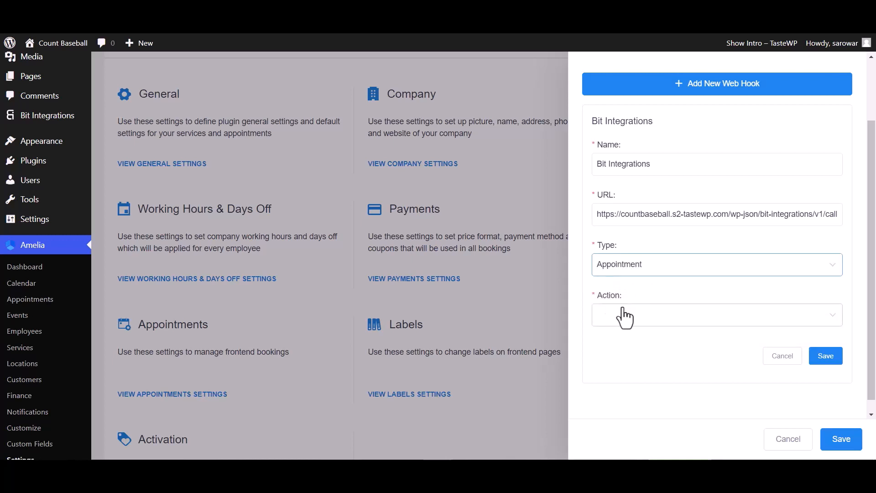
pyautogui.click(624, 317)
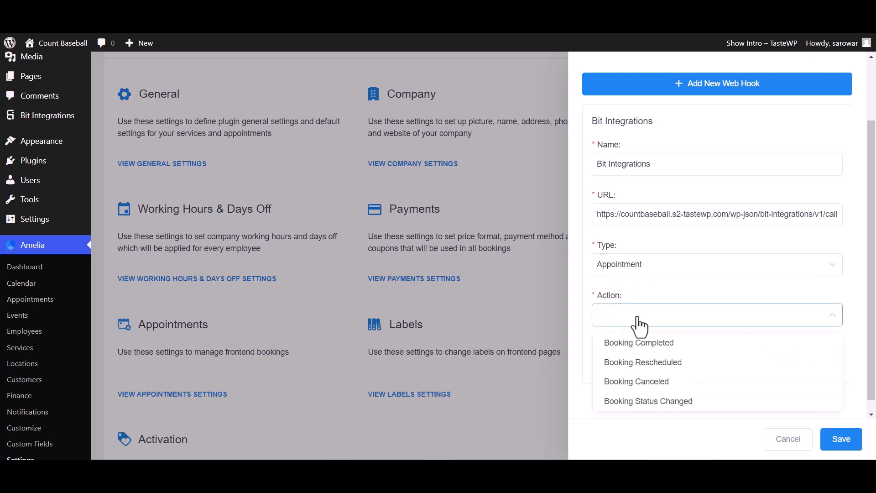
pyautogui.click(644, 402)
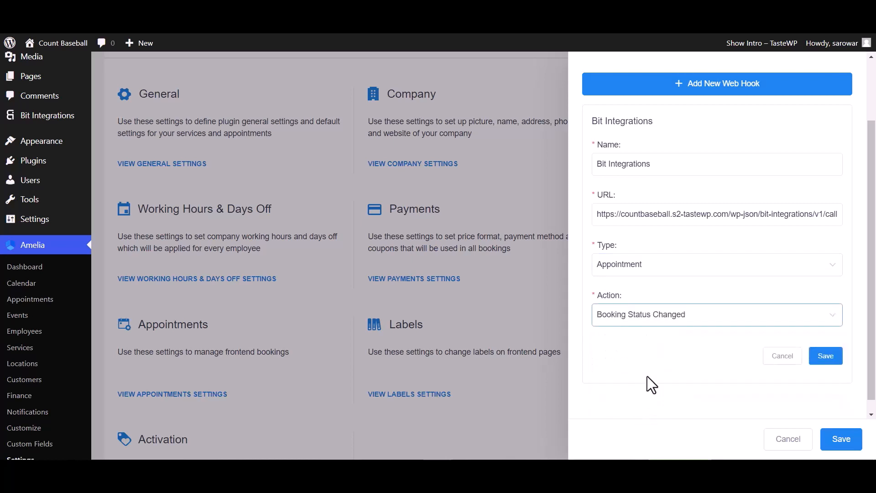
pyautogui.click(825, 357)
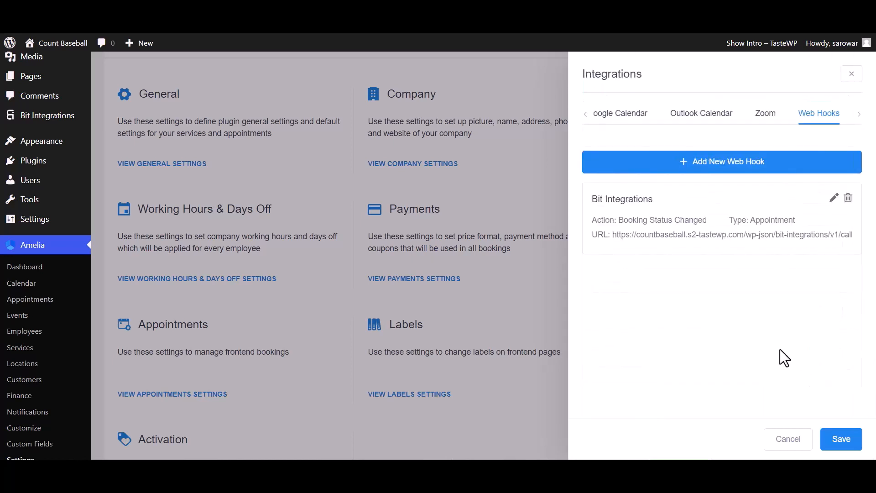
pyautogui.click(842, 439)
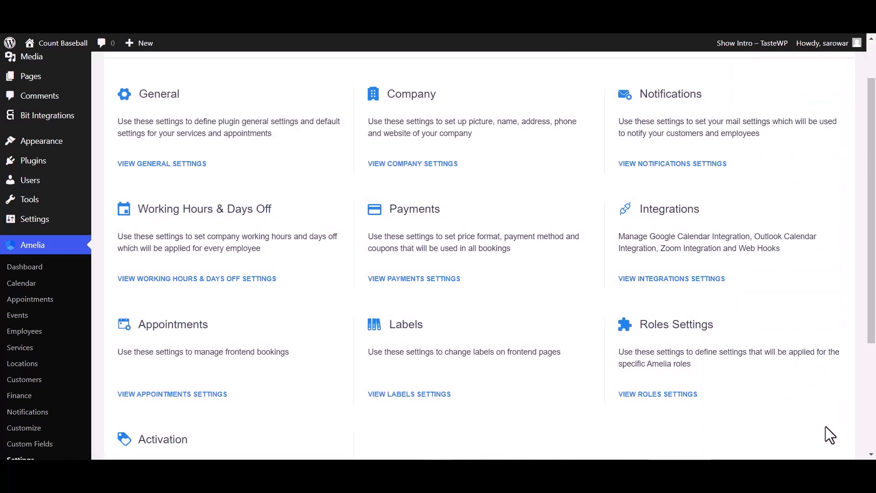
# - Change the status of the October 20, 2023 appointment in Amelia to Pending
pyautogui.click(30, 299)
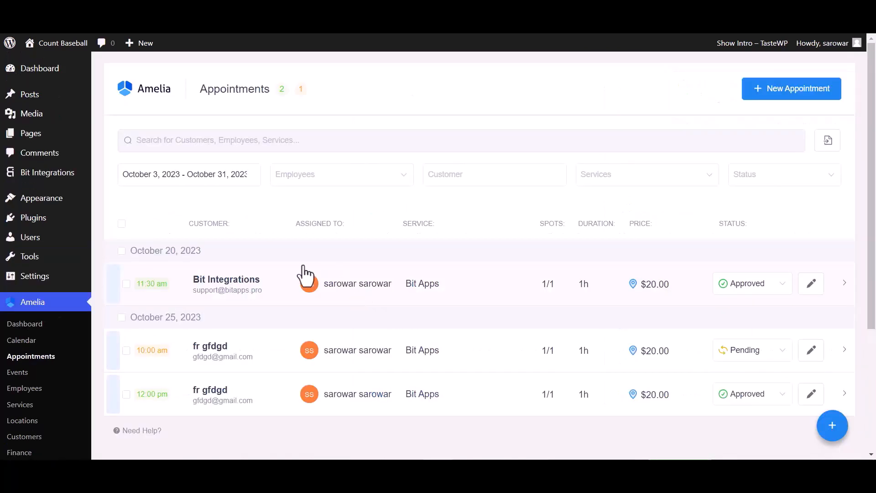
pyautogui.click(751, 283)
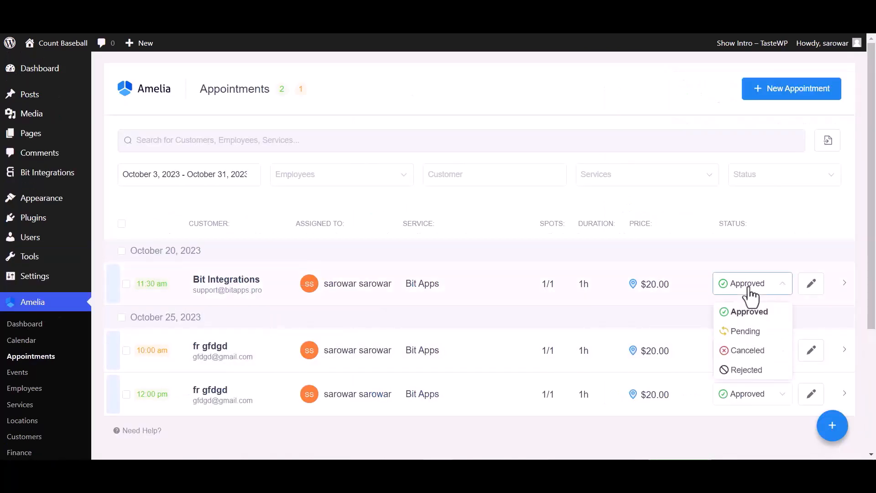
pyautogui.click(749, 333)
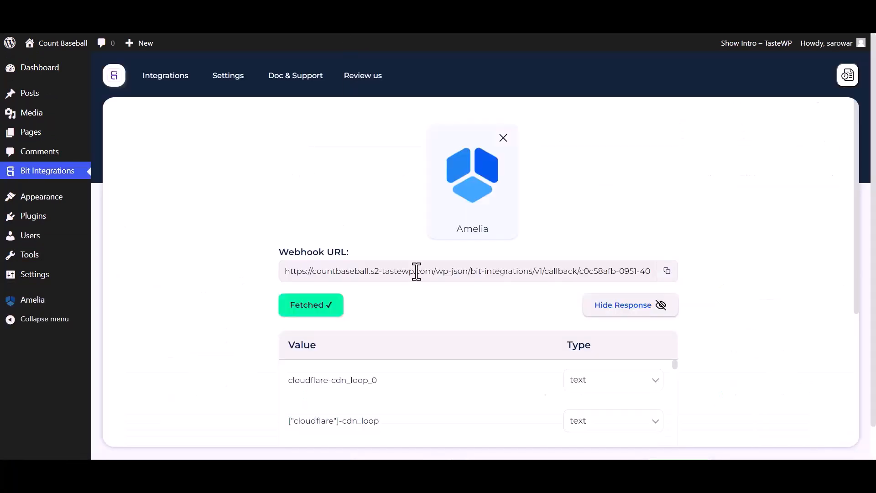
# - Return to Bit Integrations, review the fetched Amelia response, and set AutomatorWP as the action
pyautogui.scroll(-5, 413, 274)
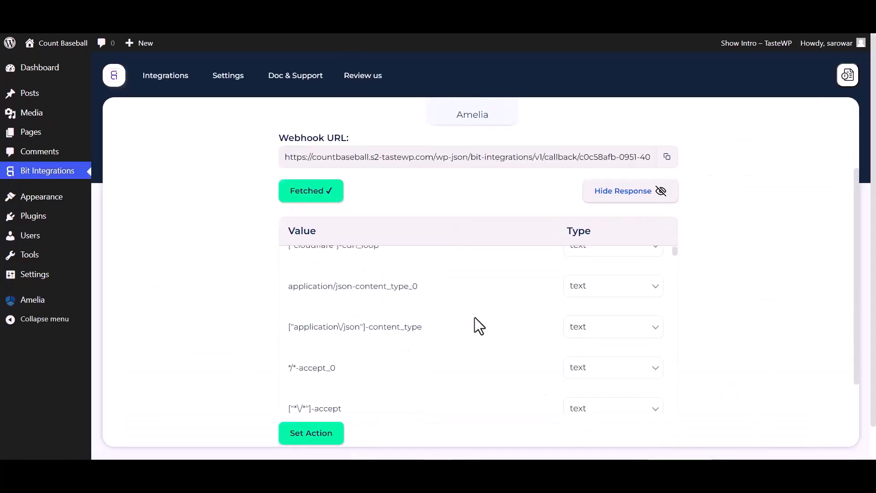
pyautogui.scroll(-10, 475, 326)
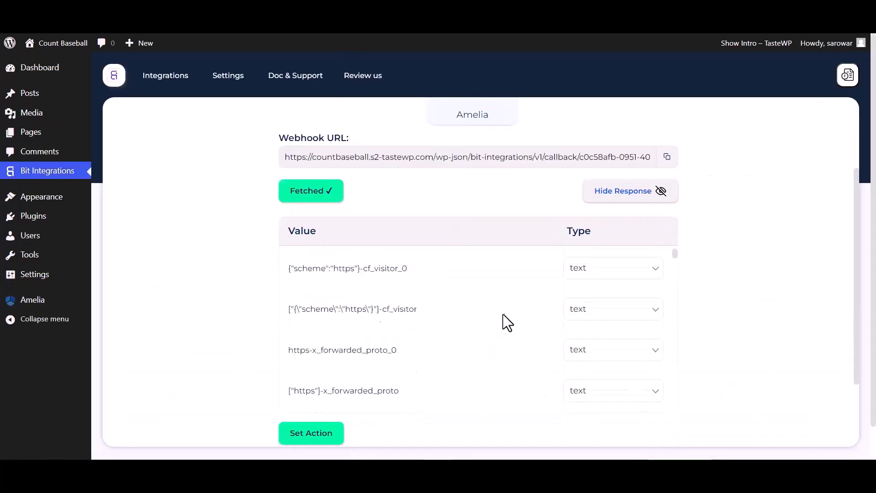
pyautogui.click(302, 435)
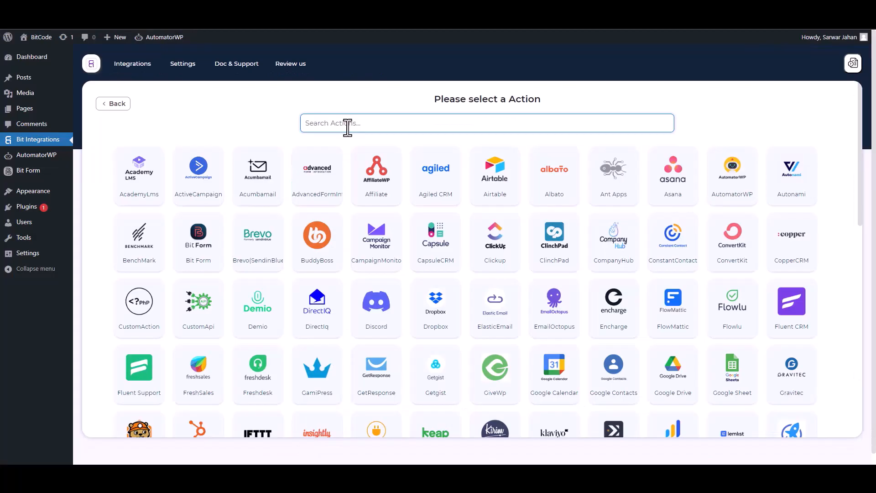
pyautogui.click(734, 199)
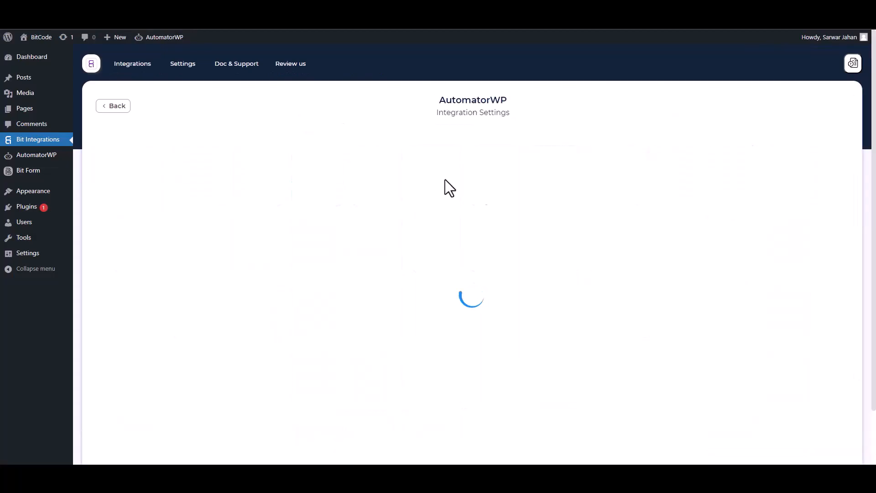
pyautogui.scroll(-1, 435, 187)
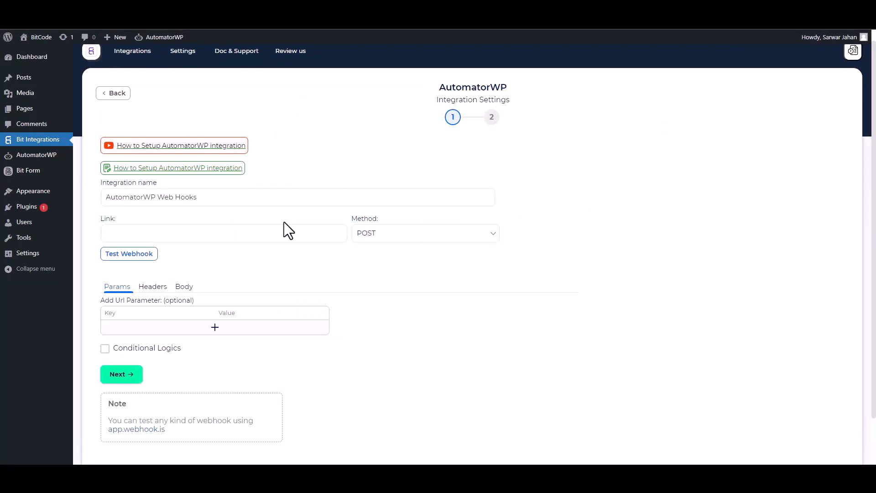
pyautogui.click(296, 234)
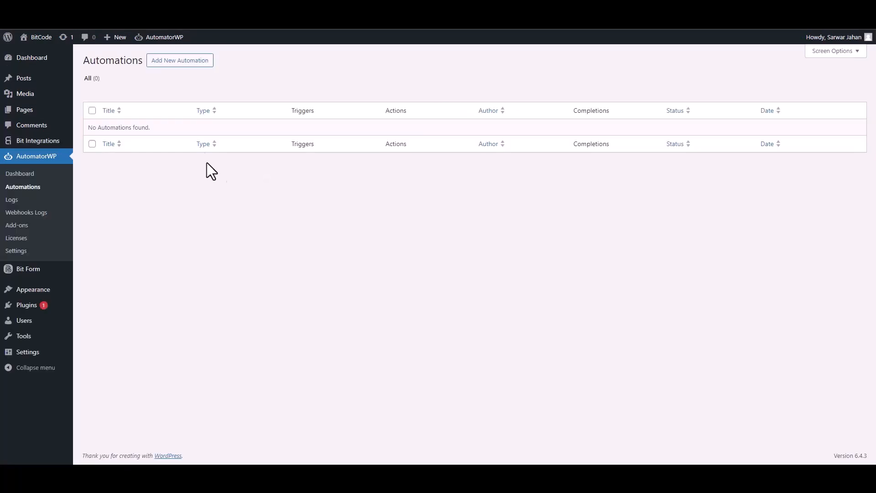
# - Create a new Anonymous automation in AutomatorWP with a Webhooks trigger that receives data from a webhook
pyautogui.click(179, 61)
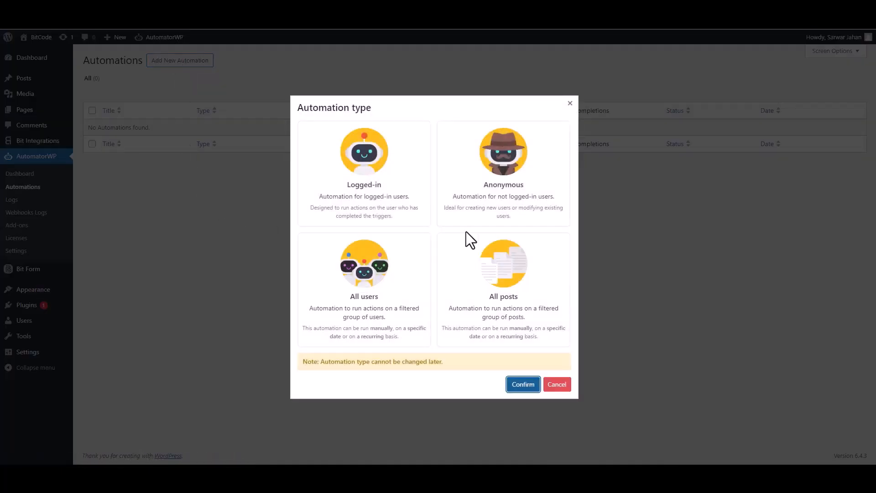
pyautogui.click(511, 204)
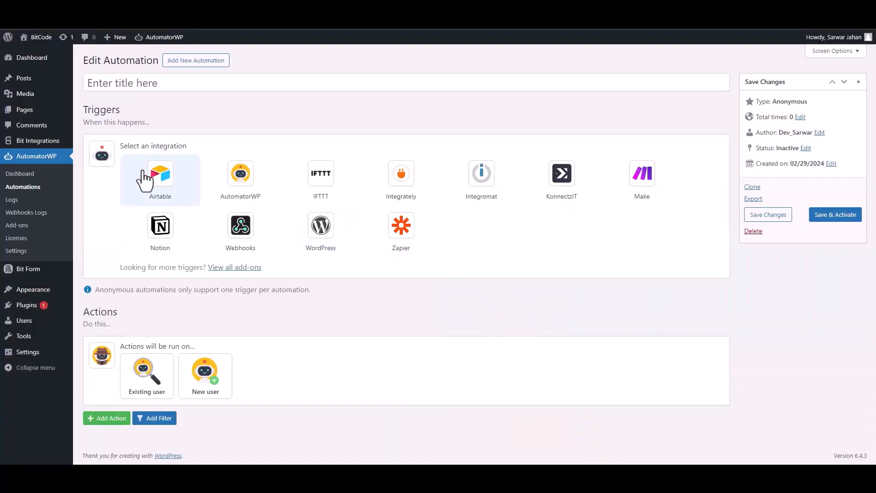
pyautogui.click(247, 233)
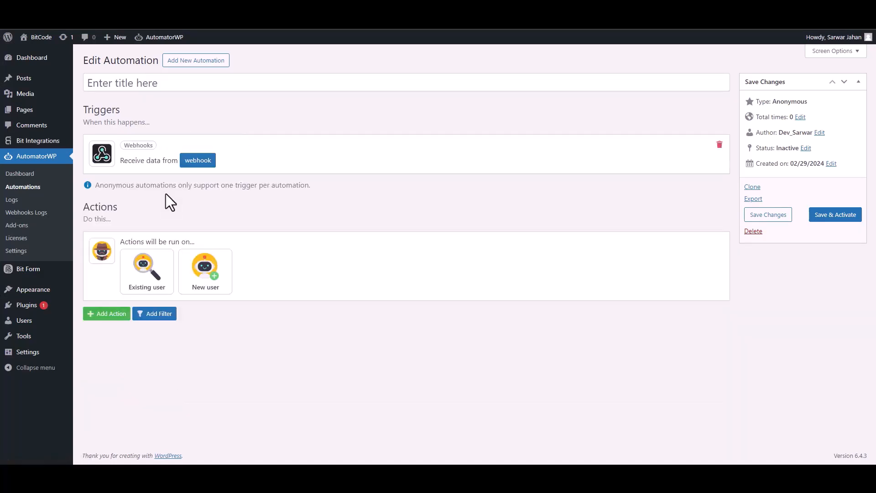
# - Copy the webhook trigger's URL and start getting samples for it
pyautogui.click(184, 161)
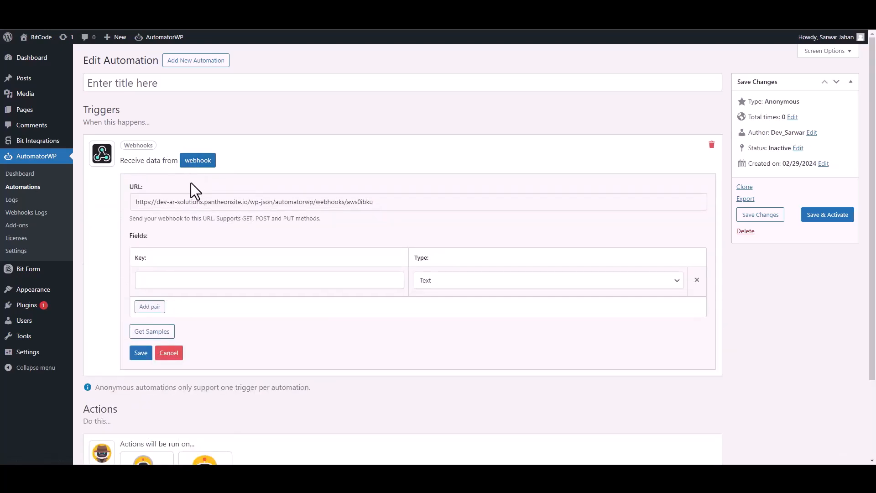
pyautogui.click(195, 201)
pyautogui.hotkey('ctrl', 'c')
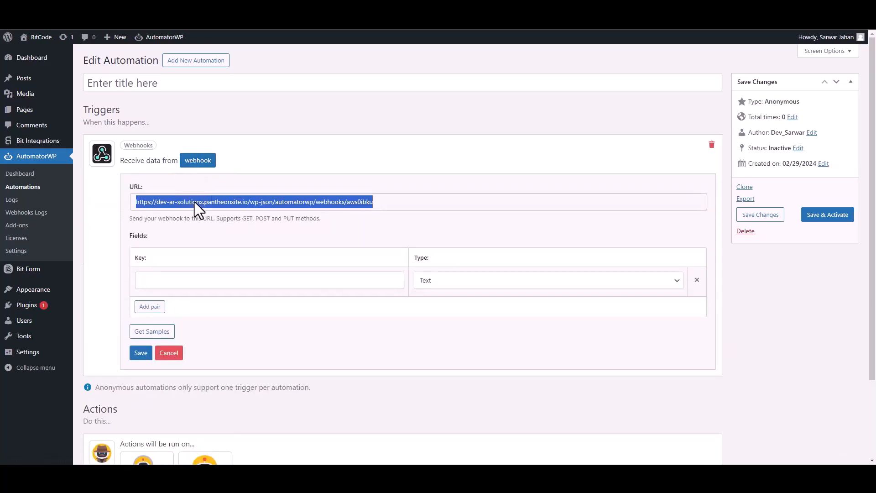
pyautogui.click(152, 333)
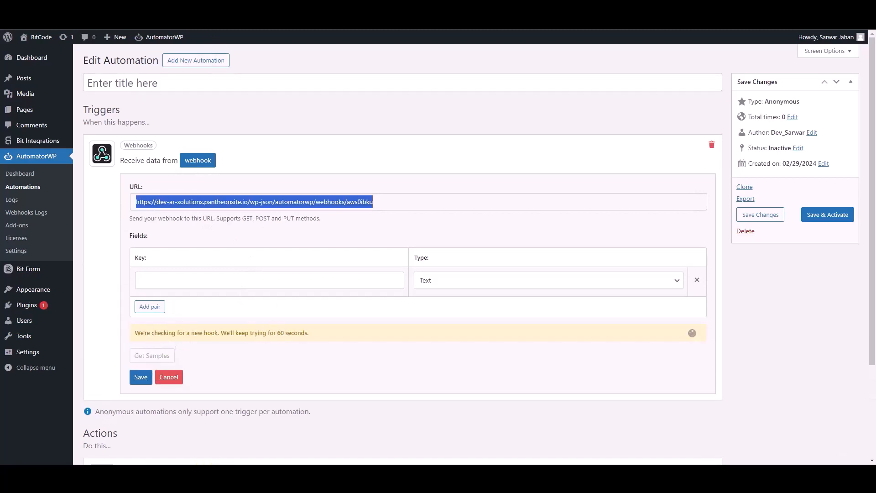
# - Paste the webhook URL as the AutomatorWP integration's link, and set the body to send all data as application/json
pyautogui.hotkey('ctrl', 'shift', 'Tab')
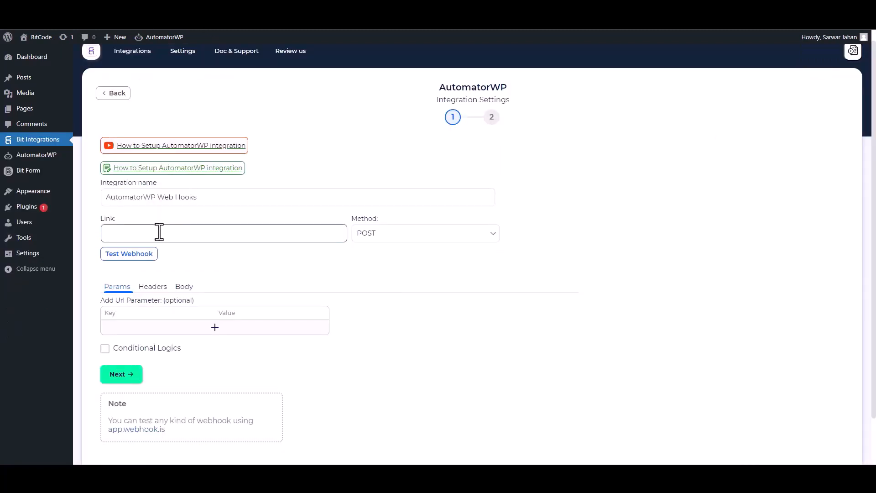
pyautogui.hotkey('ctrl', 'v')
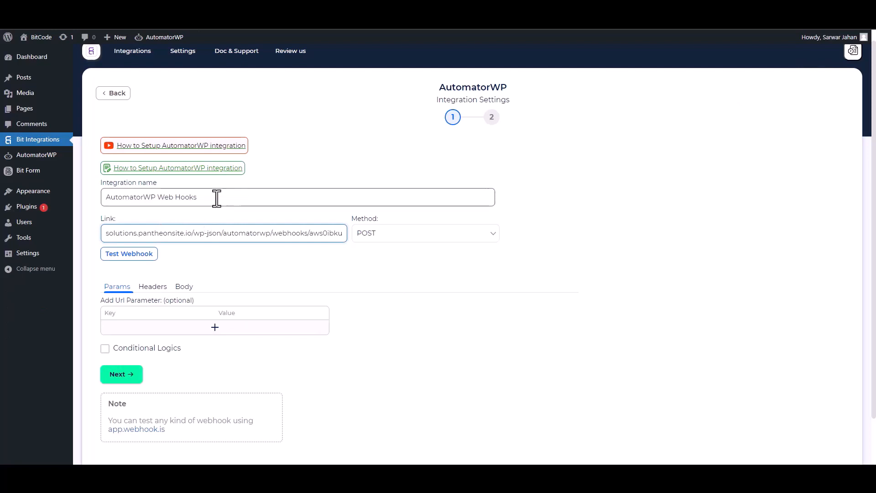
pyautogui.click(185, 291)
pyautogui.click(132, 310)
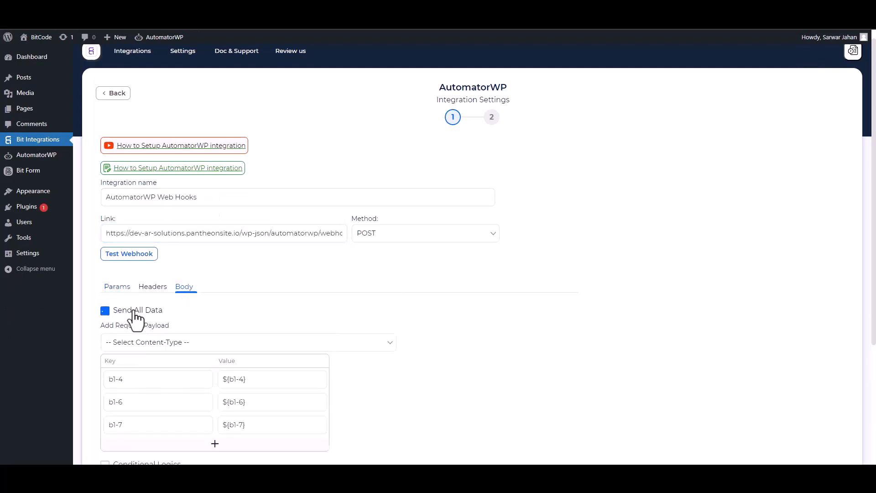
pyautogui.click(228, 348)
pyautogui.click(167, 368)
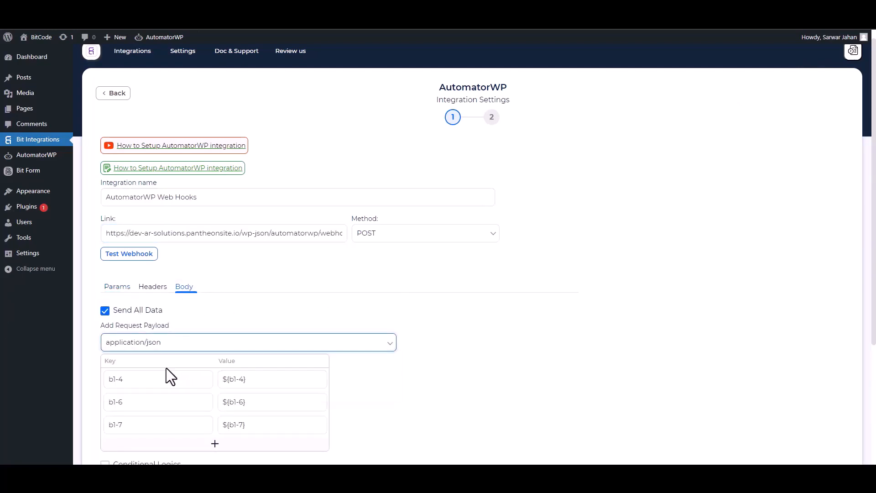
# - Rename the request payload's b1-4 key to Email and b1-7 key to Name, and remove the Phone pair
pyautogui.scroll(-2, 444, 246)
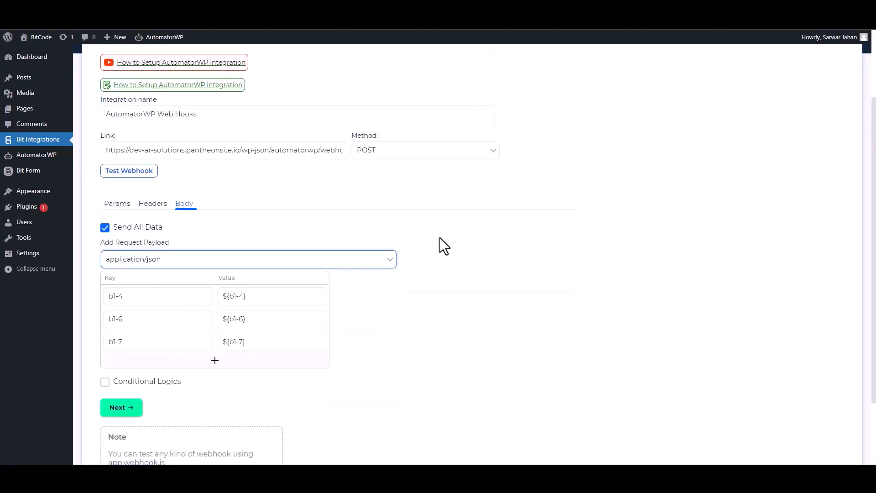
pyautogui.tripleClick(170, 299)
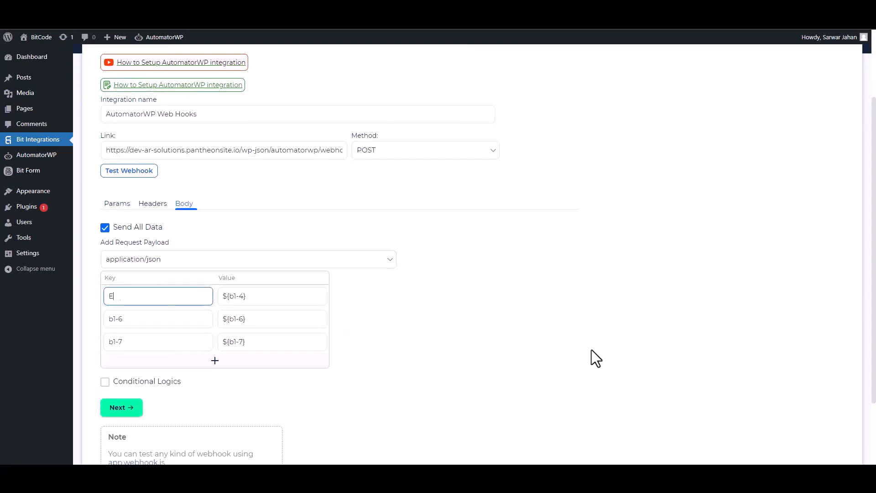
pyautogui.tripleClick(170, 319)
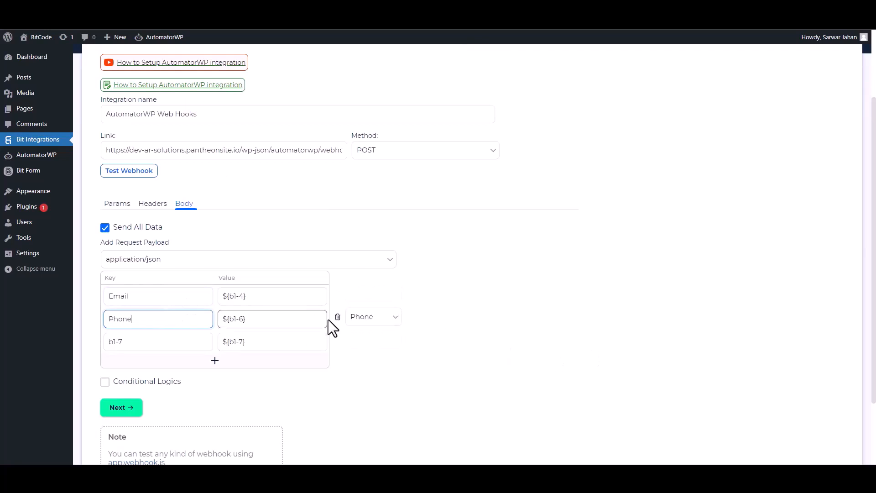
pyautogui.click(337, 318)
pyautogui.tripleClick(151, 319)
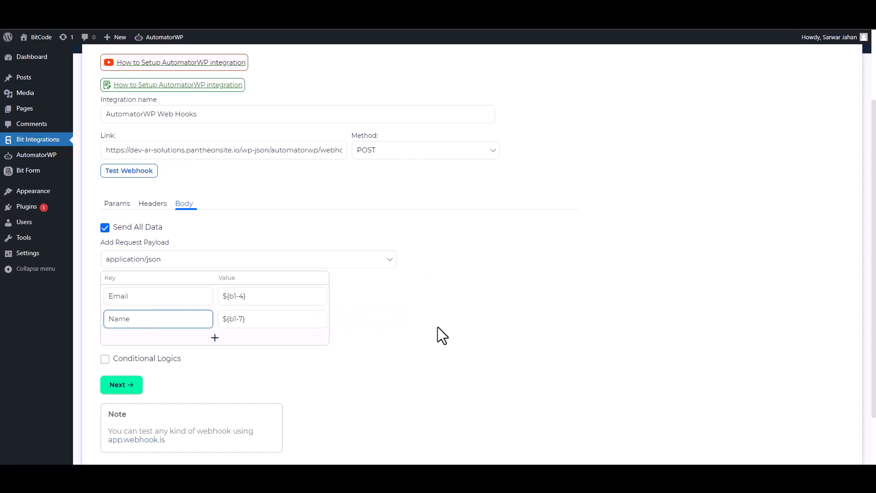
pyautogui.scroll(-2, 146, 372)
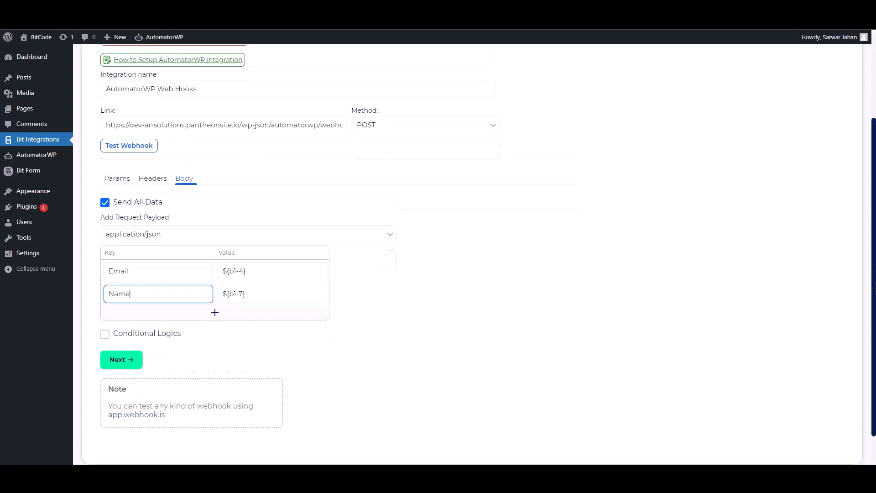
pyautogui.click(105, 294)
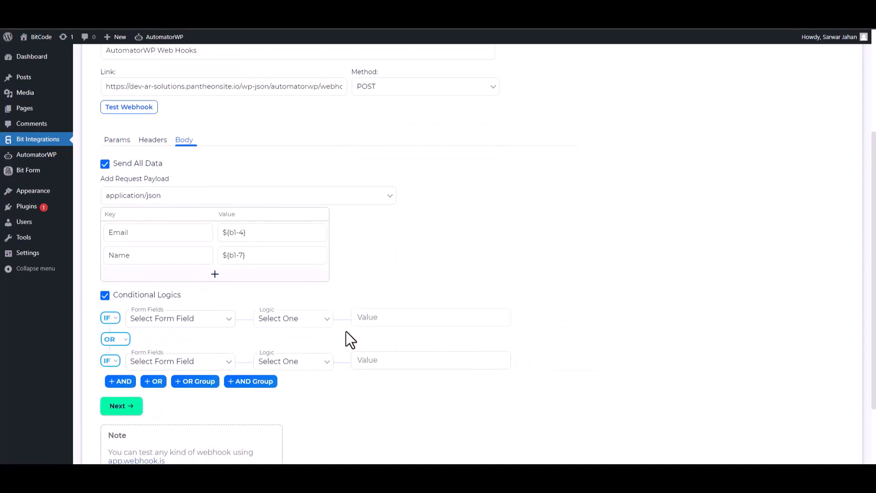
pyautogui.click(105, 296)
# - Test the webhook, and finish and save the AutomatorWP integration
pyautogui.click(116, 160)
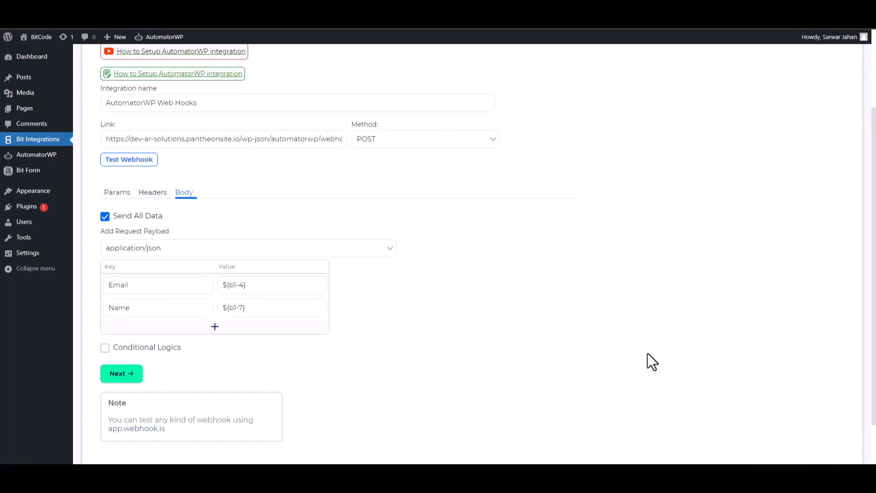
pyautogui.click(135, 375)
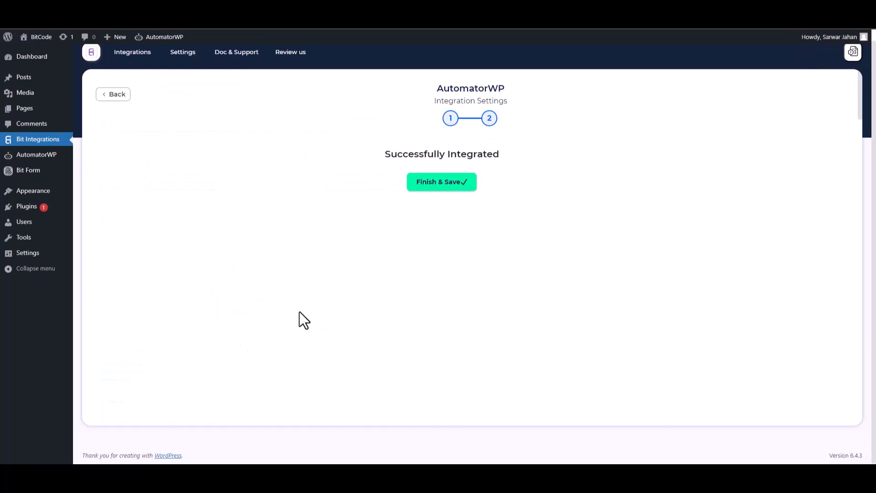
pyautogui.click(466, 188)
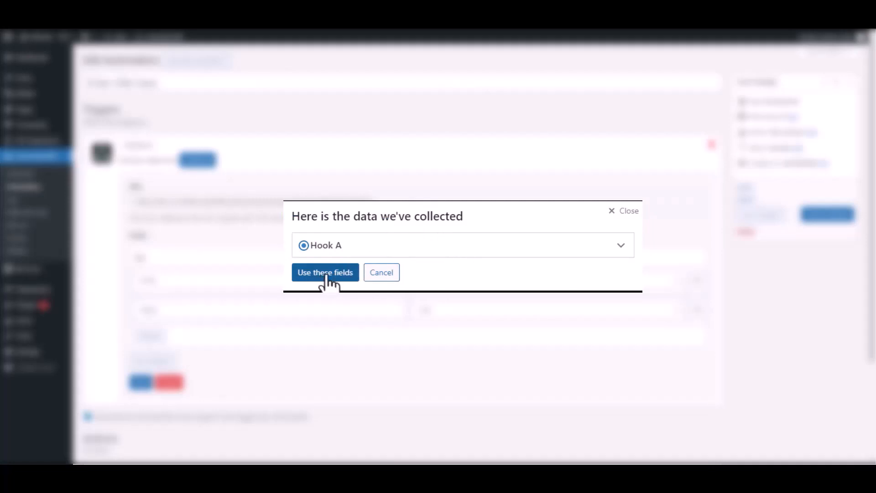
# - In AutomatorWP, use the fields collected from the Hook A sample for the webhook trigger and save the trigger
pyautogui.click(619, 247)
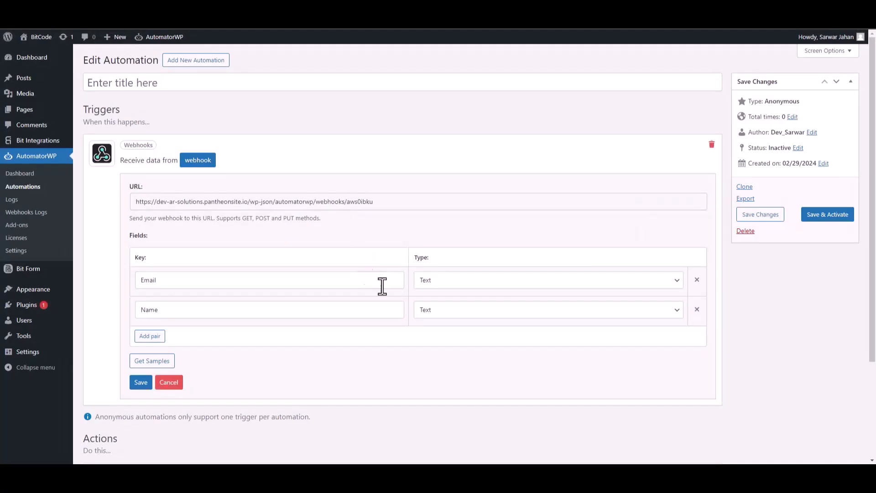
pyautogui.click(142, 382)
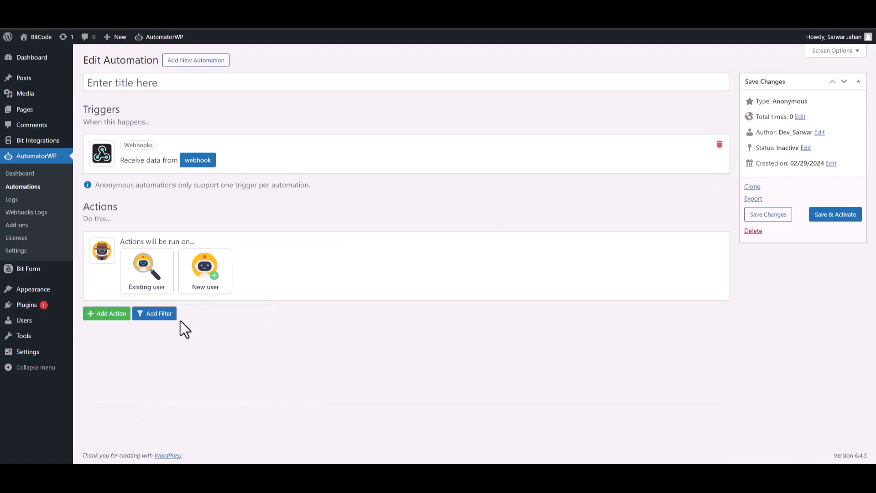
# - Set the automation's actions to run on a new user, with the username taken from the webhook's Name field
pyautogui.moveTo(140, 240); pyautogui.dragTo(209, 279)
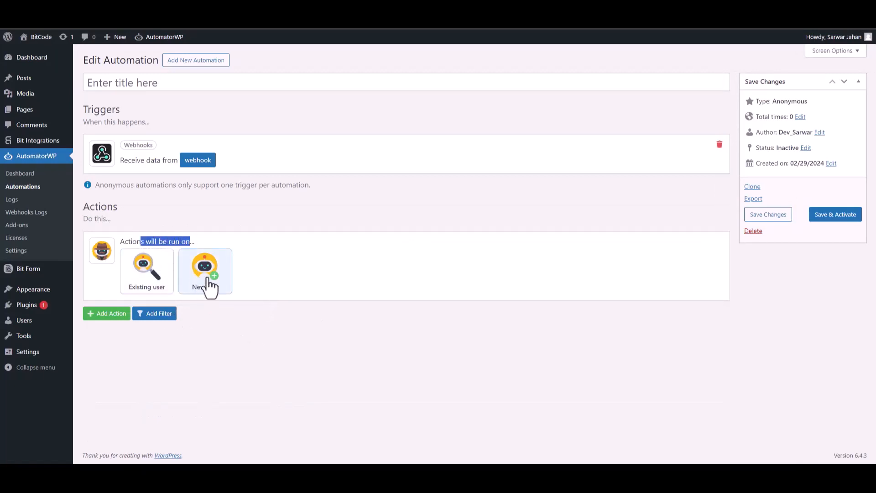
pyautogui.click(209, 279)
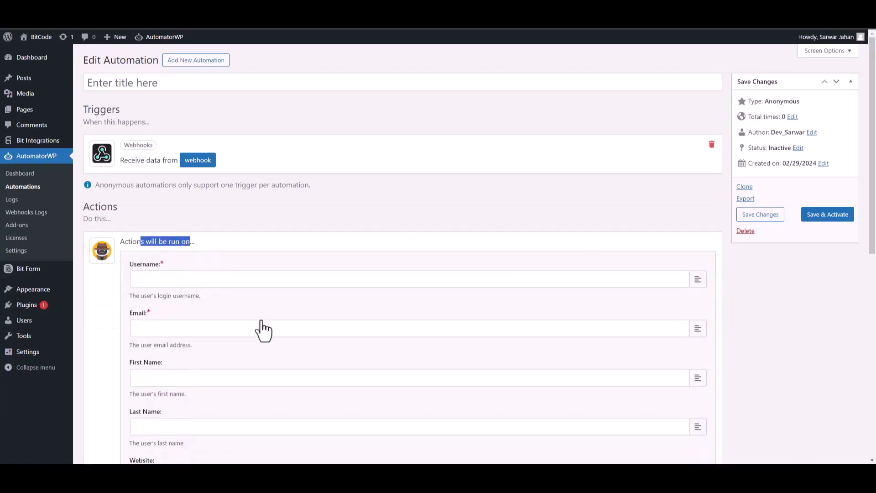
pyautogui.click(251, 259)
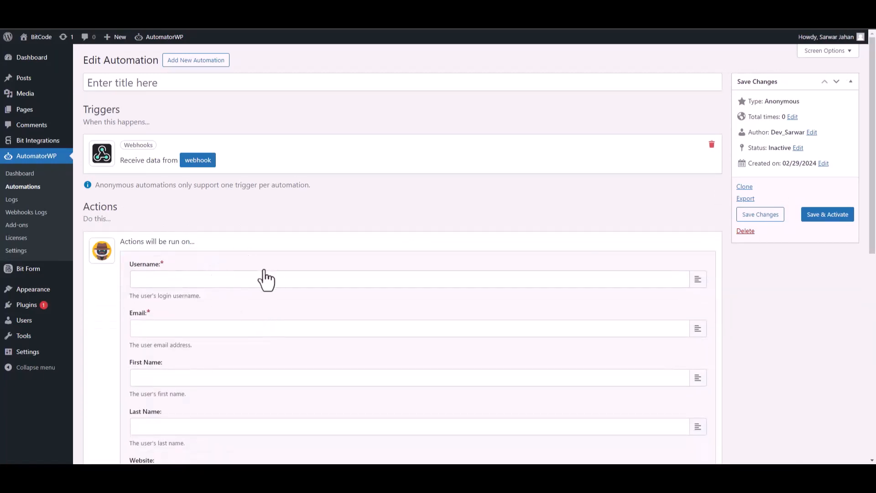
pyautogui.click(697, 282)
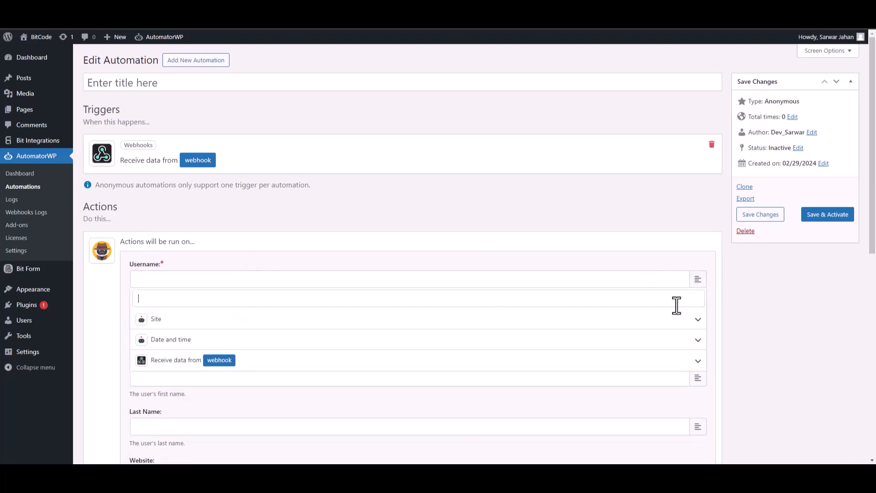
pyautogui.click(697, 364)
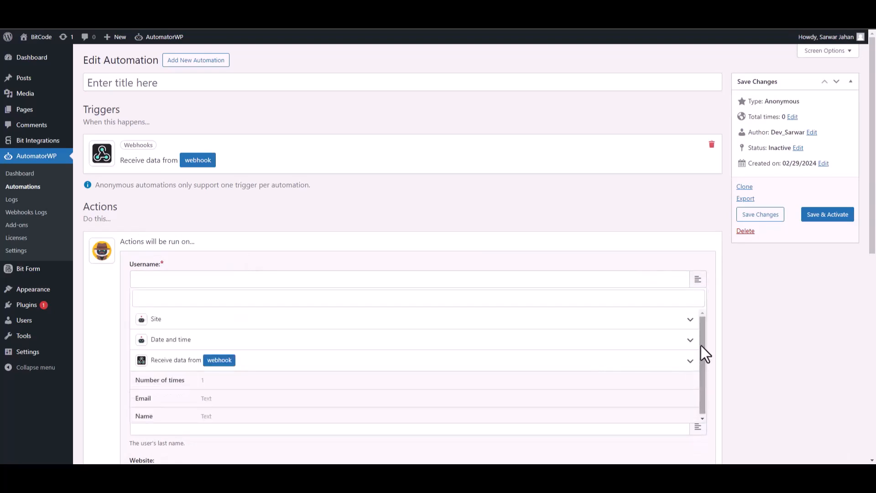
pyautogui.click(165, 415)
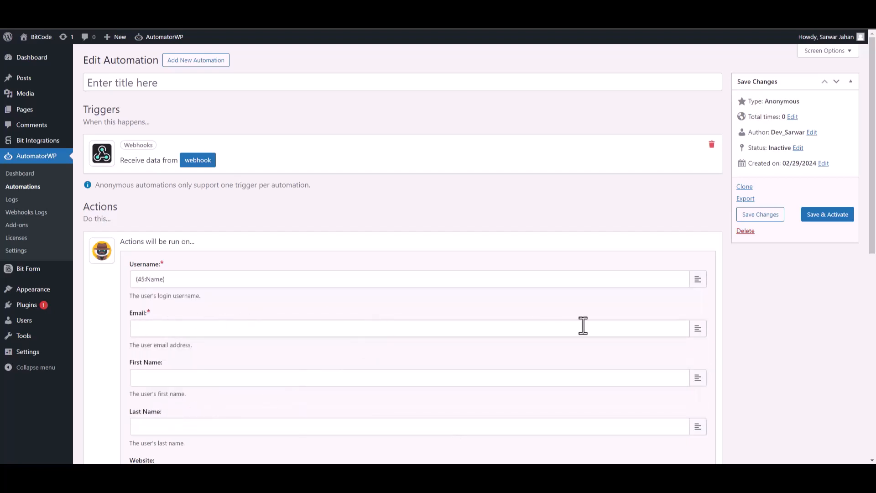
# - Map the new user's email to the webhook's Email field
pyautogui.click(697, 334)
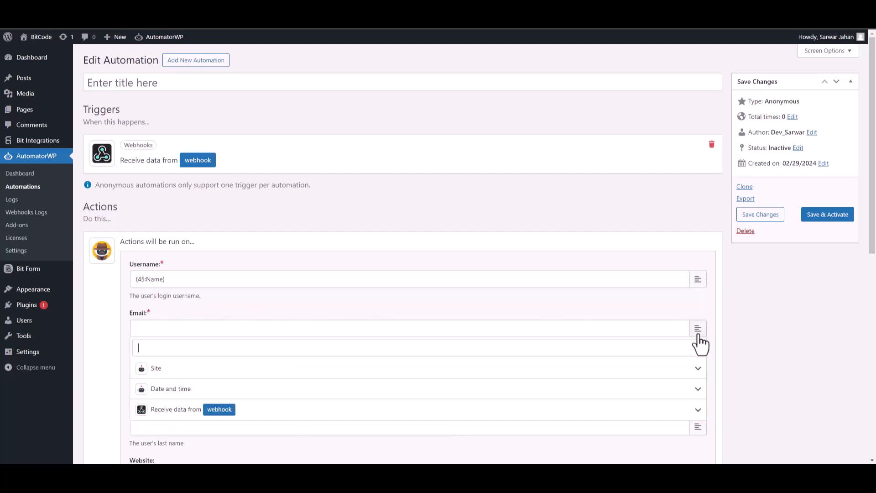
pyautogui.click(698, 412)
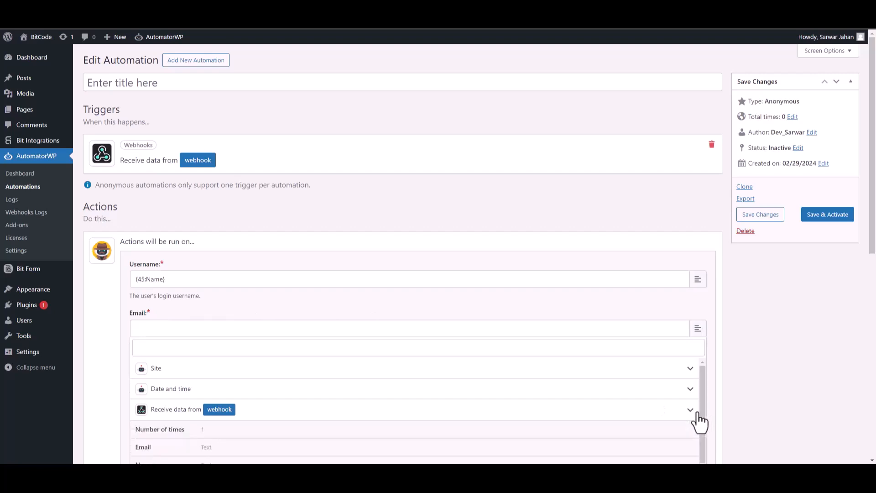
pyautogui.click(223, 446)
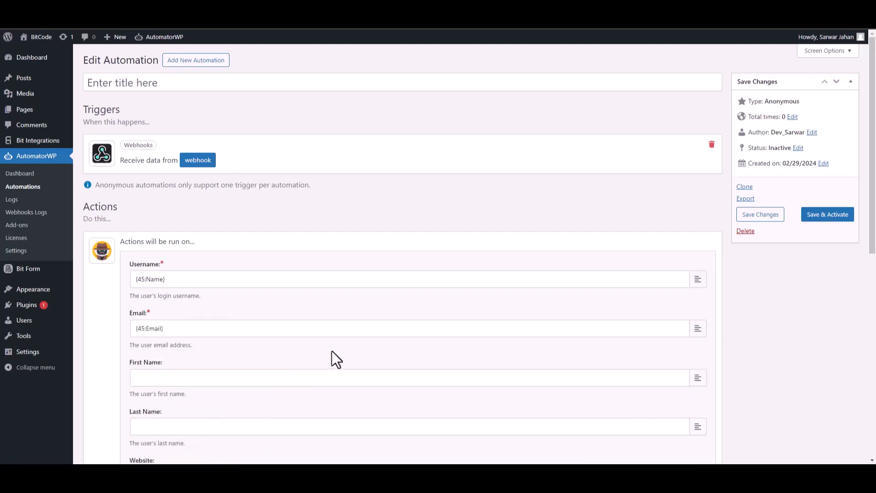
# - Save the new-user settings, and save and activate the automation
pyautogui.moveTo(875, 210); pyautogui.dragTo(874, 382)
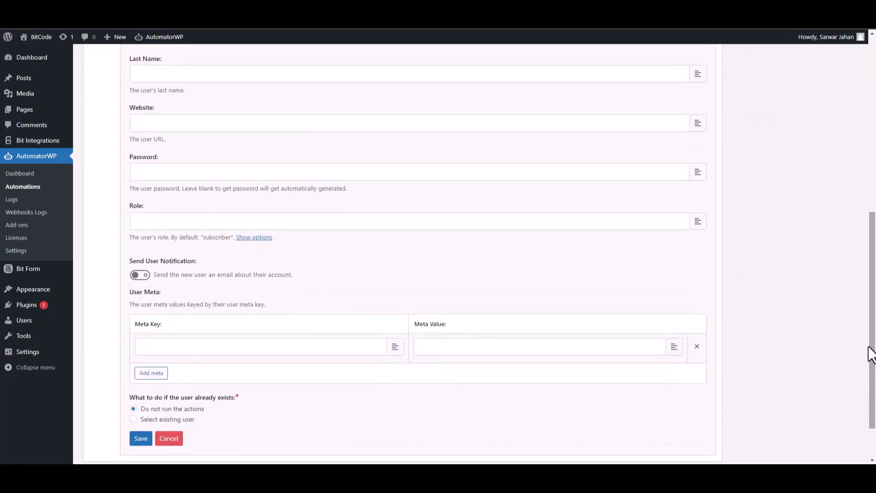
pyautogui.click(142, 451)
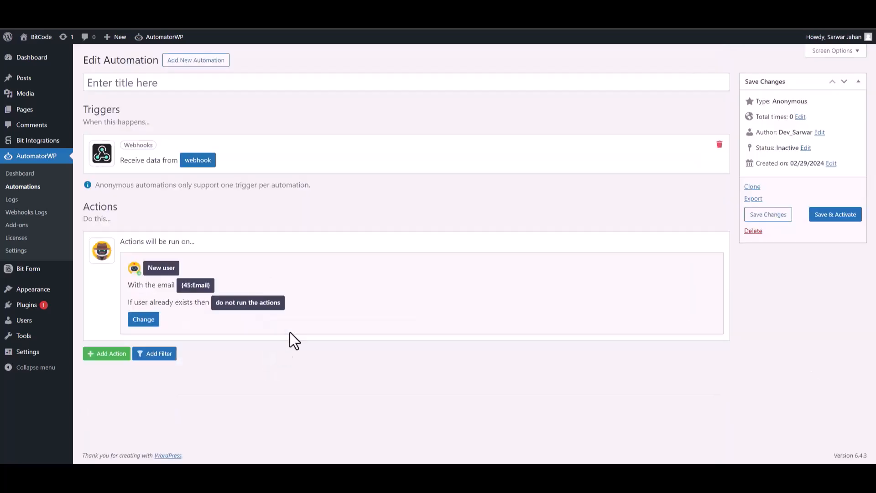
pyautogui.click(829, 215)
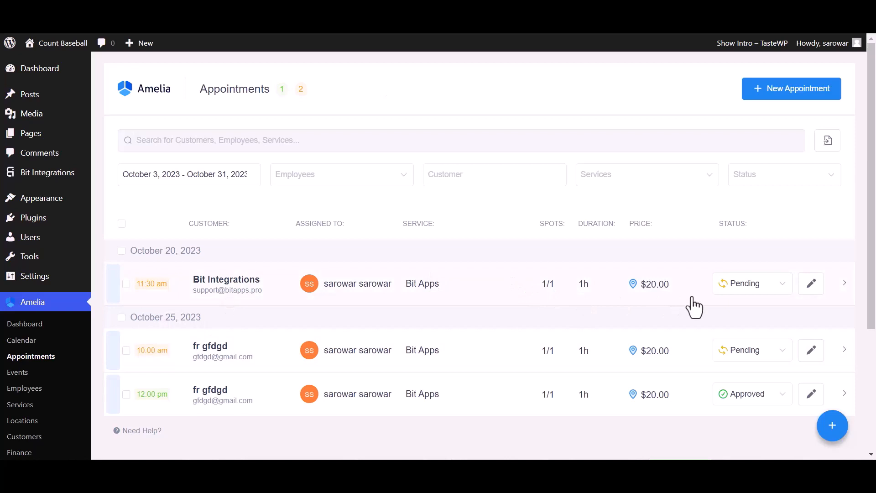
# - In Amelia's appointments, change the status of the October 20, 2023 appointment at 11:30 am to Approved
pyautogui.click(733, 285)
pyautogui.click(736, 312)
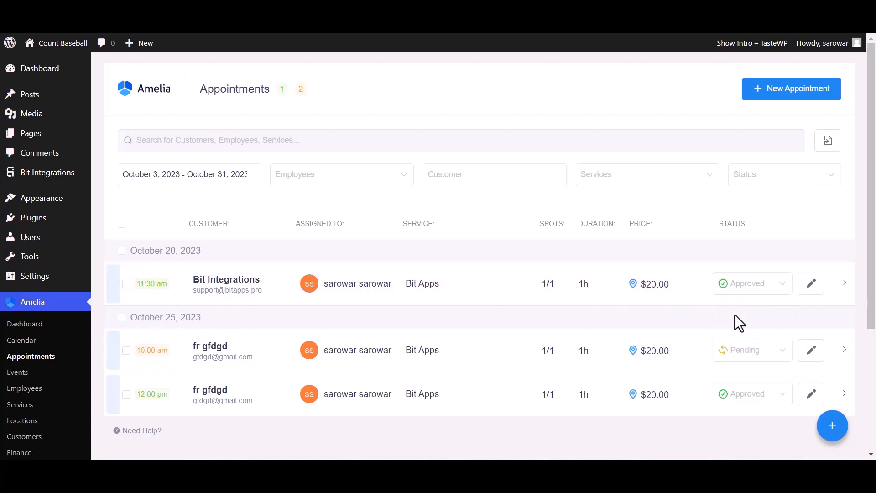